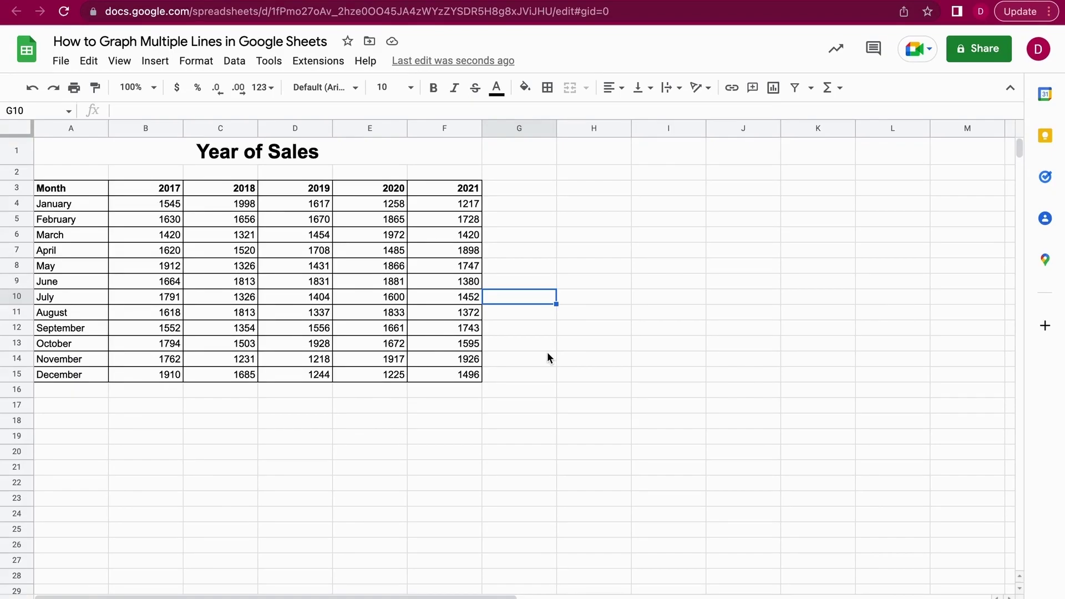
Insert a line chart from the Year of Sales table A3:F15, plotting 2017–2021 by month.
drag(149, 172, 427, 392)
click(584, 332)
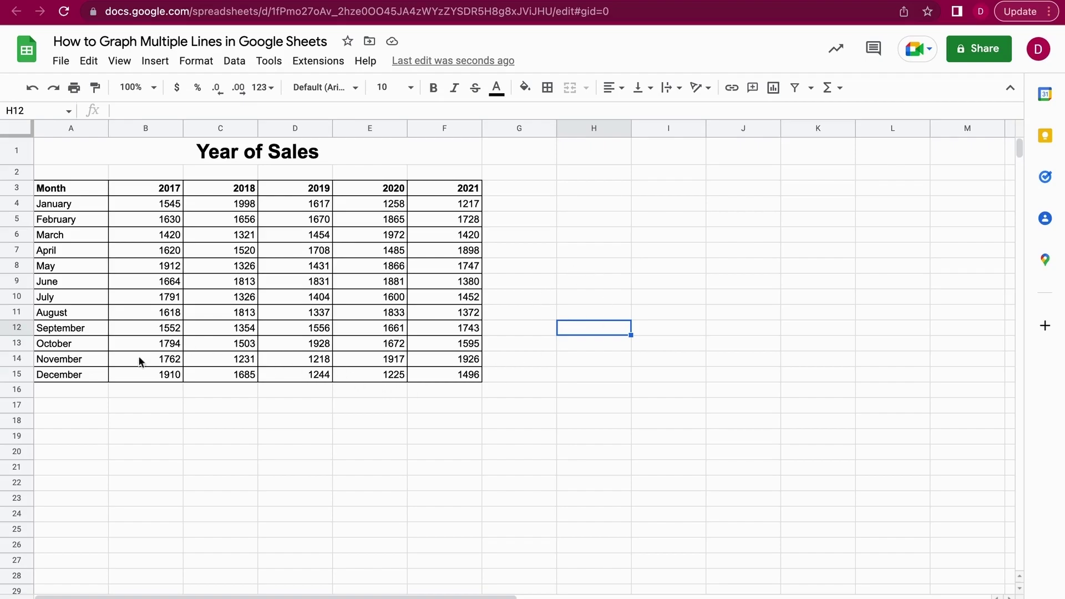
click(89, 190)
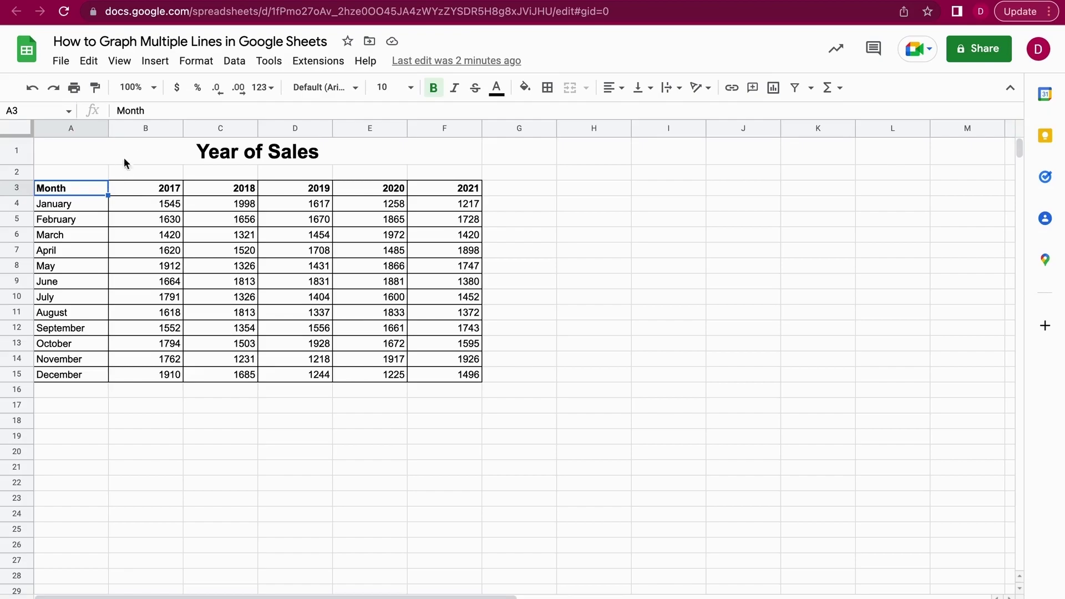
click(156, 62)
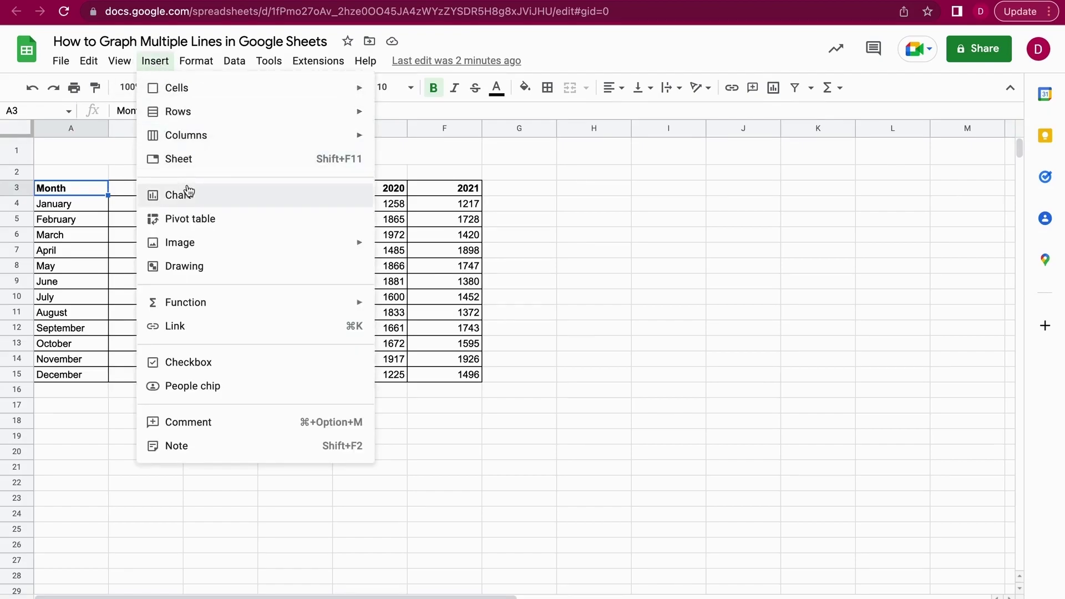
click(232, 200)
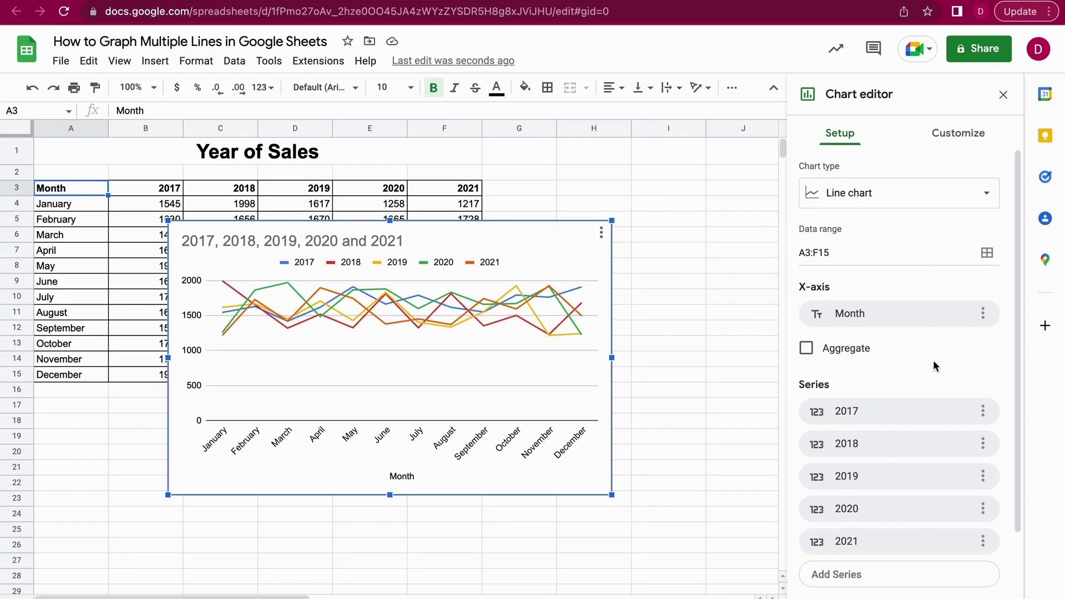
Delete the 2021 series from the chart's series list, leaving lines for 2017–2020.
scroll(899, 355, down, 2)
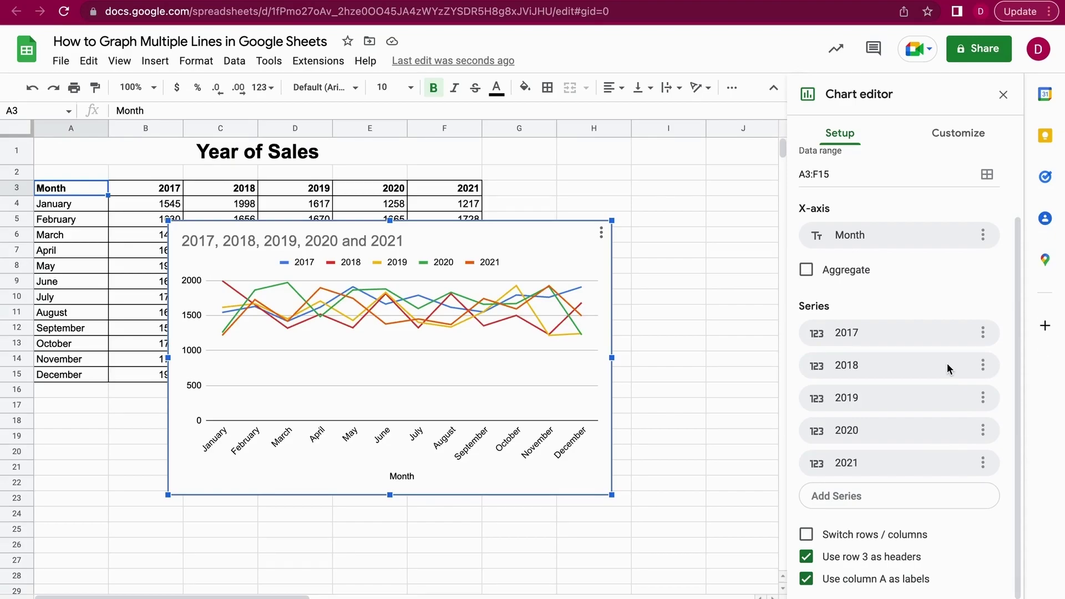
click(983, 465)
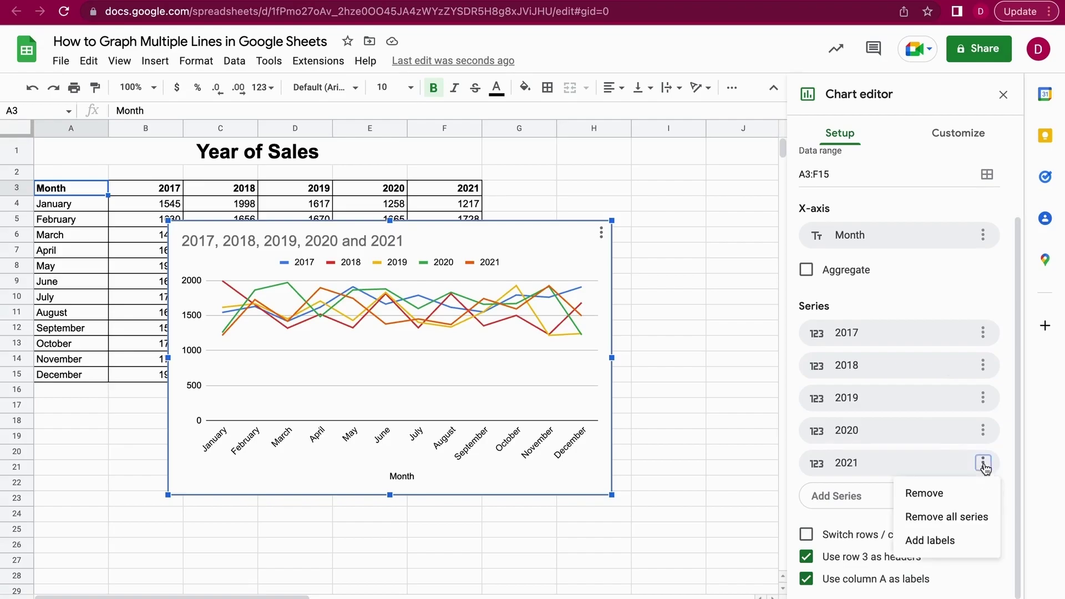
click(924, 496)
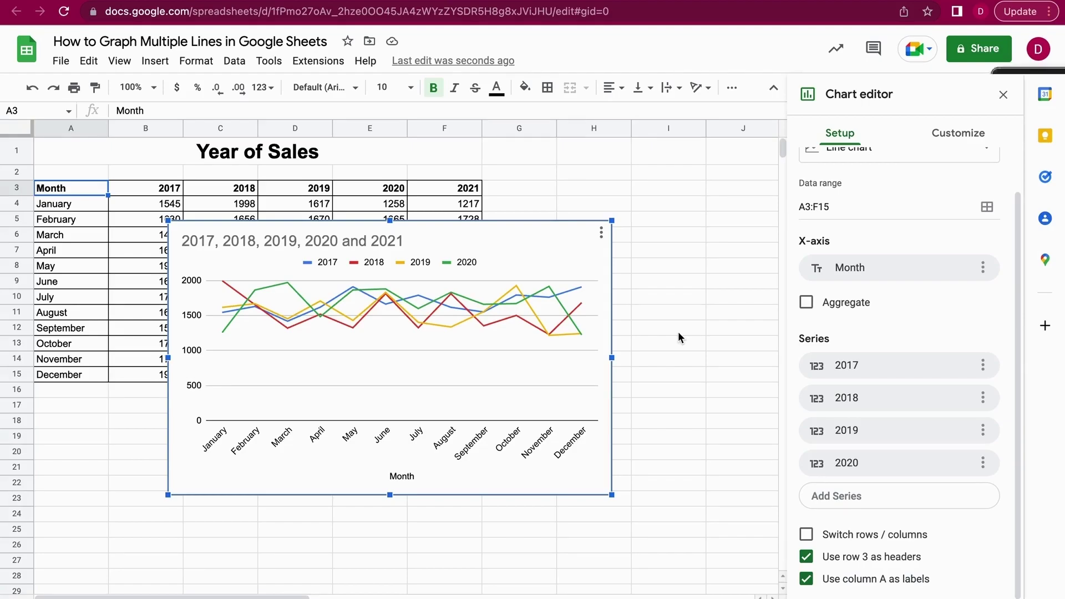
key(super+space)
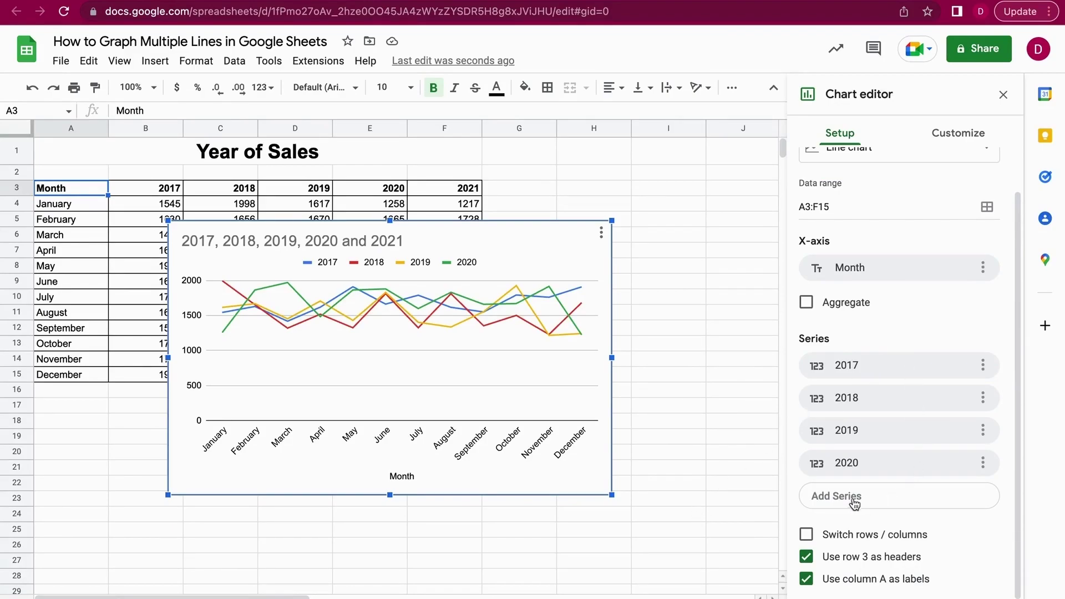
Add the 2021 column back as a series, restoring five yearly lines.
click(882, 501)
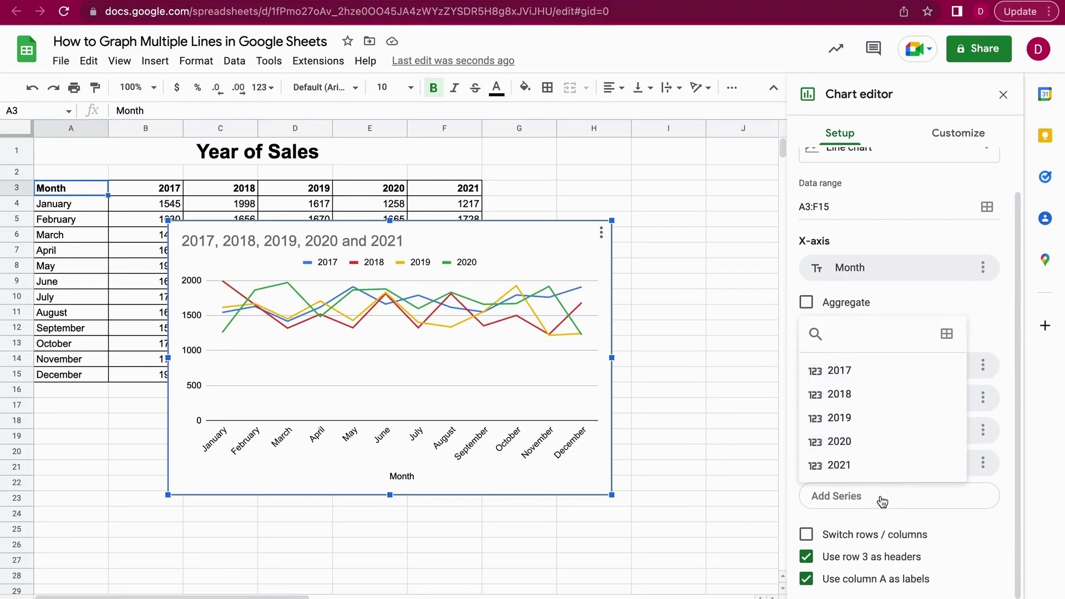
click(882, 467)
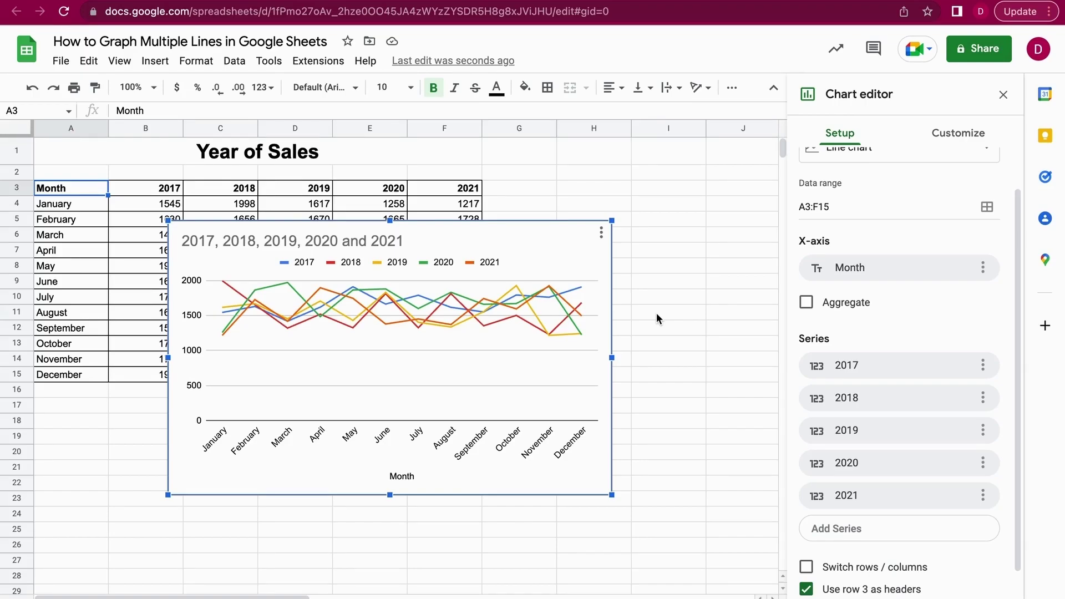
Remove the 2021 series again and begin adding a series from a data range.
click(984, 495)
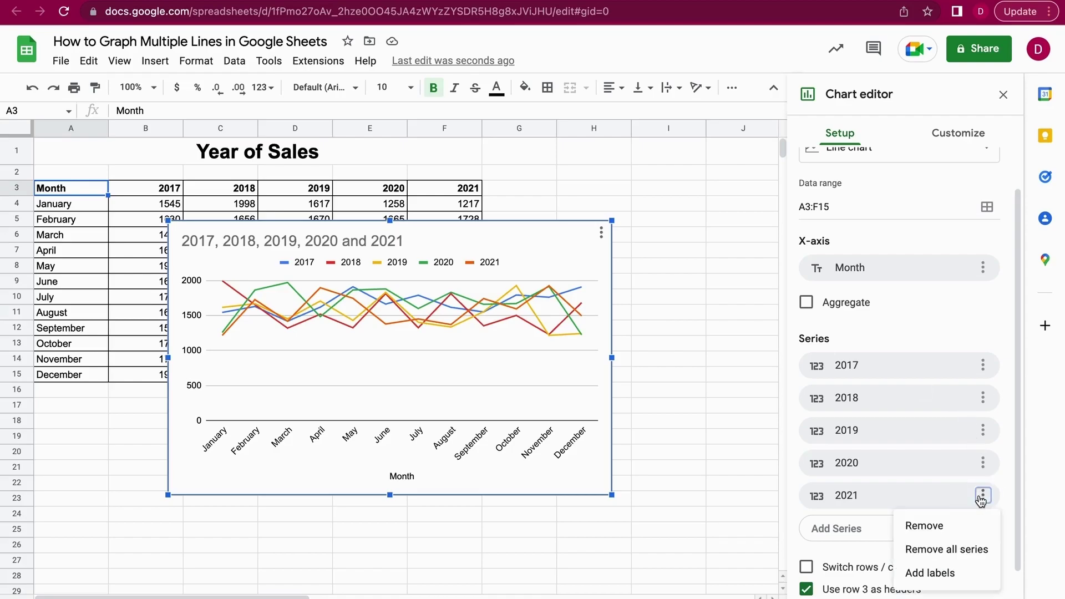
click(934, 532)
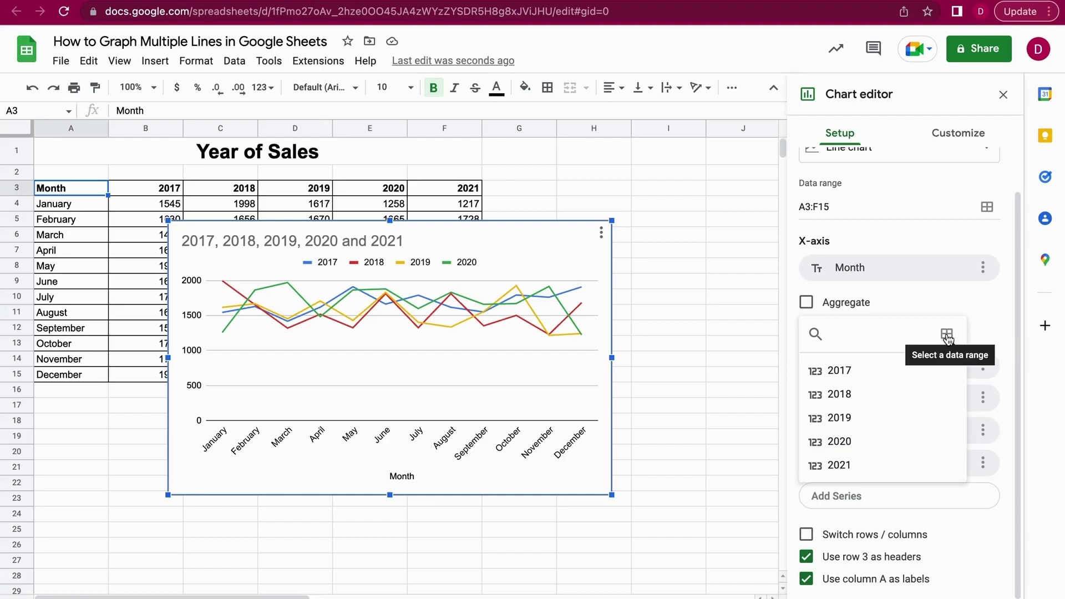
click(947, 335)
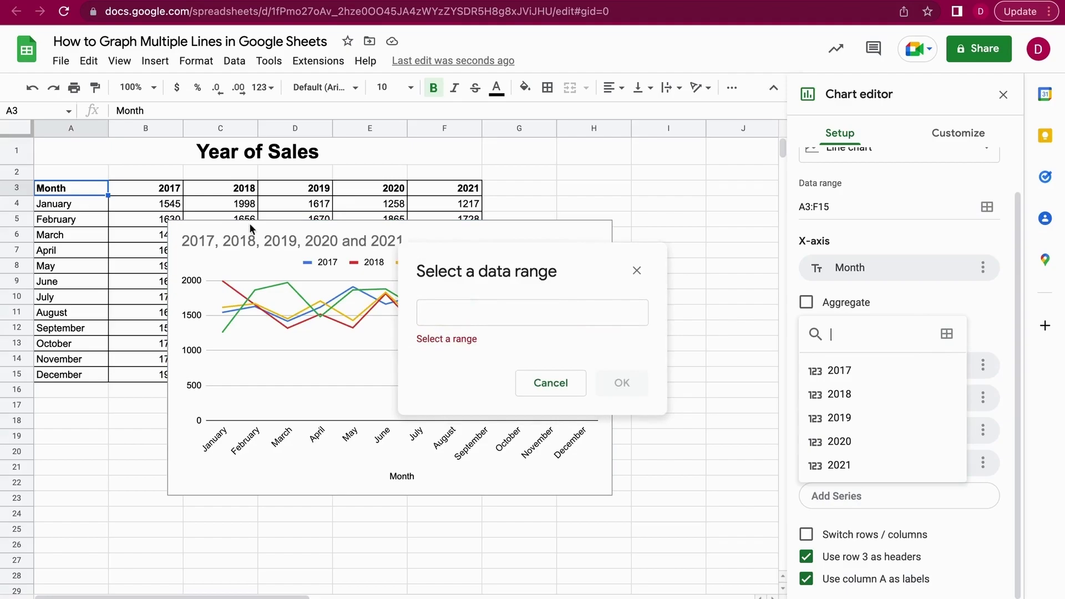
click(305, 240)
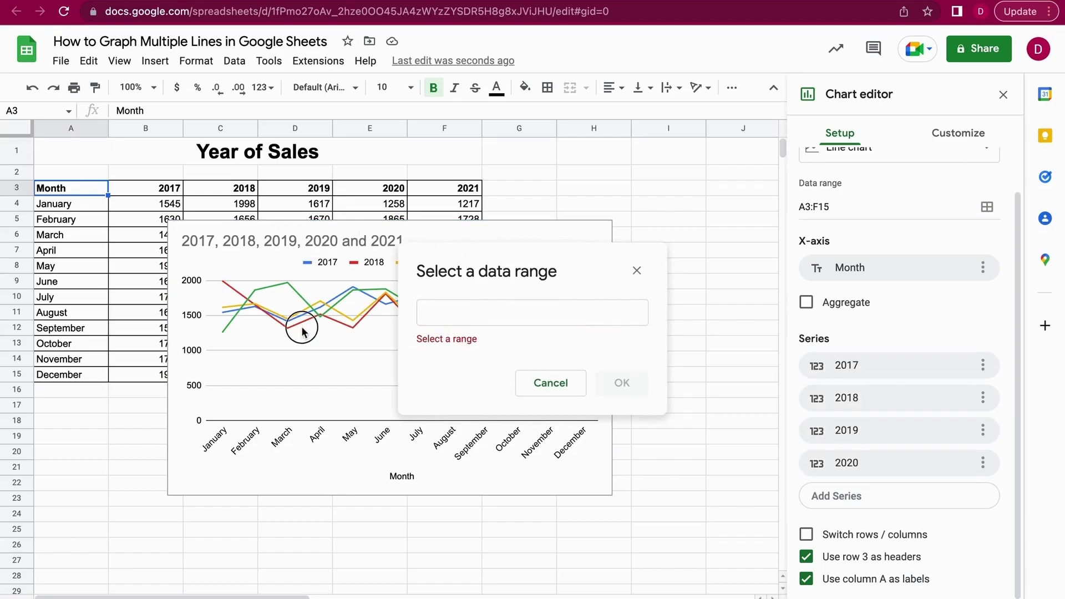
Move the chart below the table and add F2:F15 as the new series range.
drag(326, 262, 286, 448)
scroll(483, 294, down, 2)
drag(457, 259, 569, 202)
scroll(472, 261, up, 2)
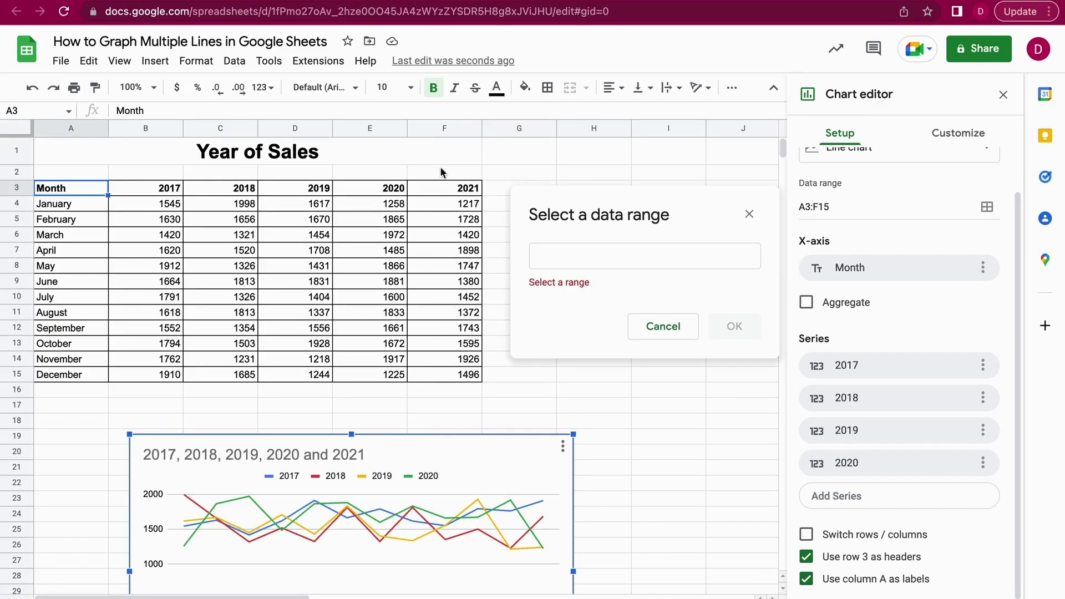
drag(436, 171, 442, 373)
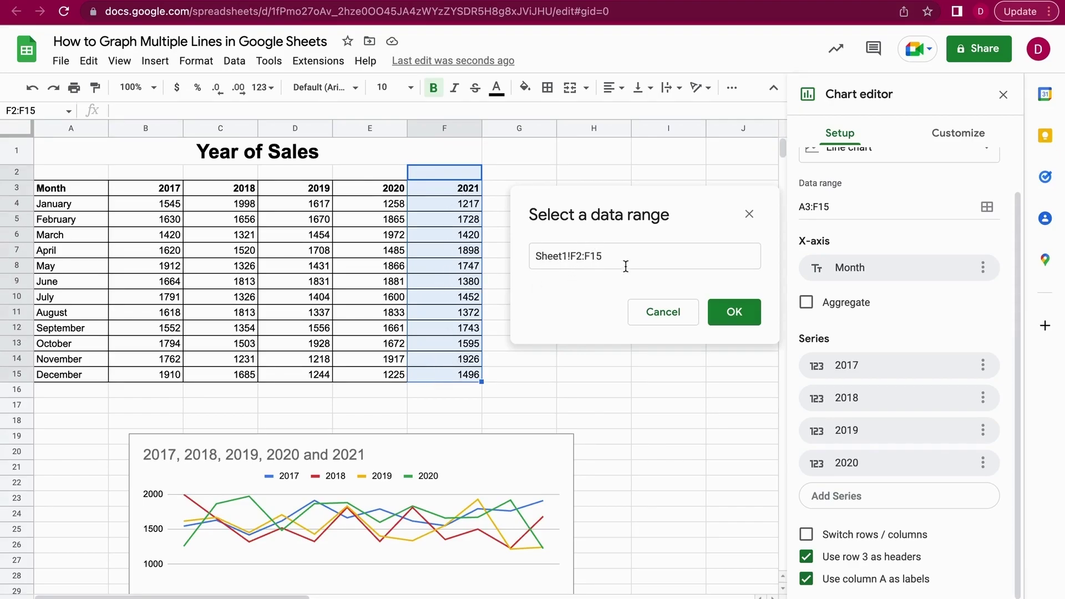
click(734, 313)
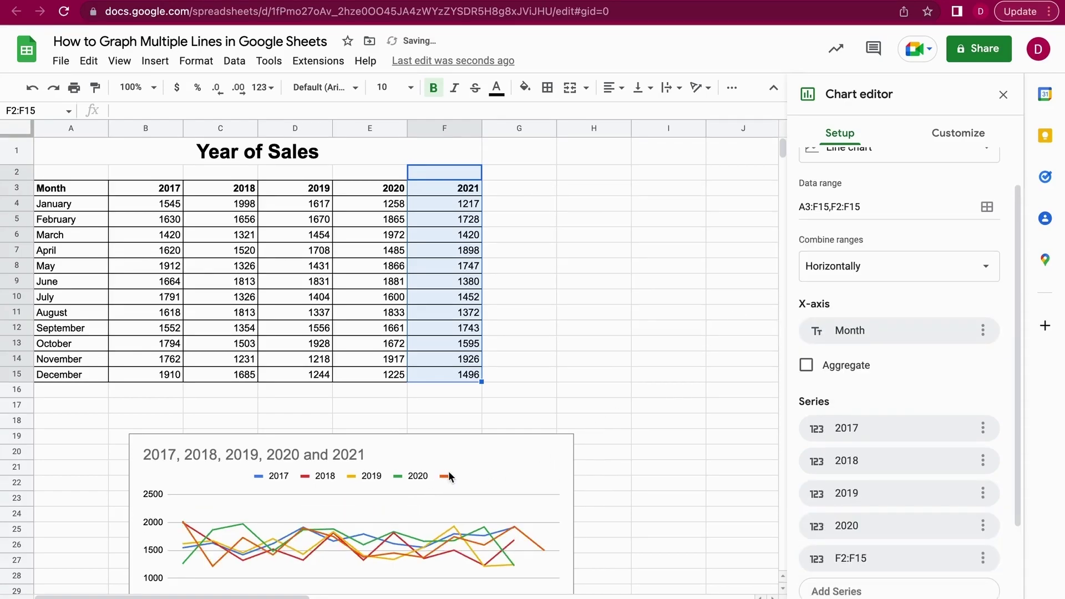
Drag the chart up so it starts just below row 8.
click(633, 314)
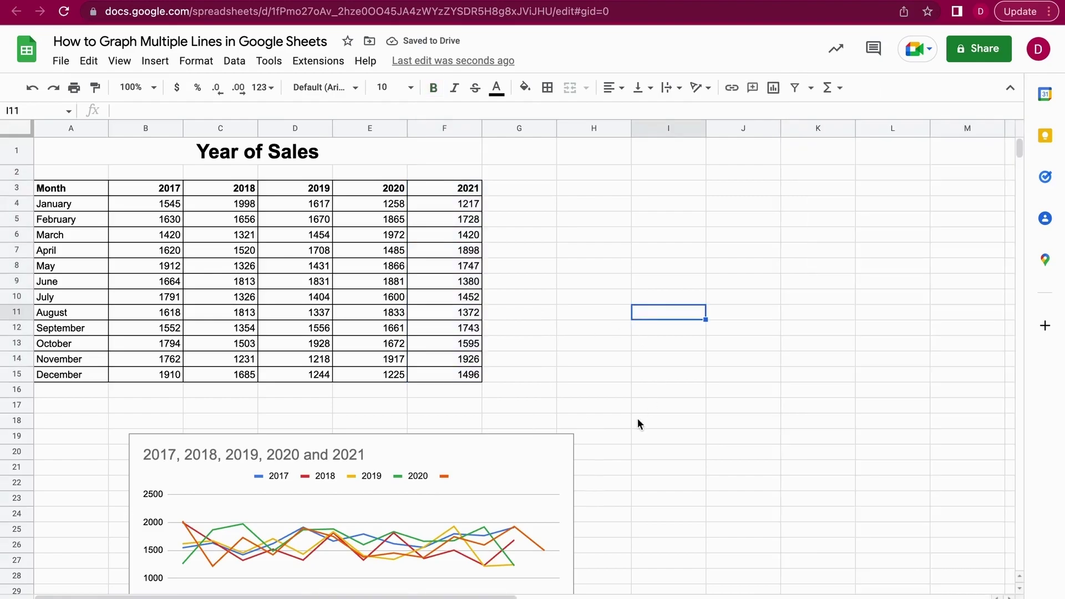
scroll(637, 424, down, 3)
scroll(517, 306, up, 1)
drag(496, 332, 475, 167)
scroll(515, 311, up, 5)
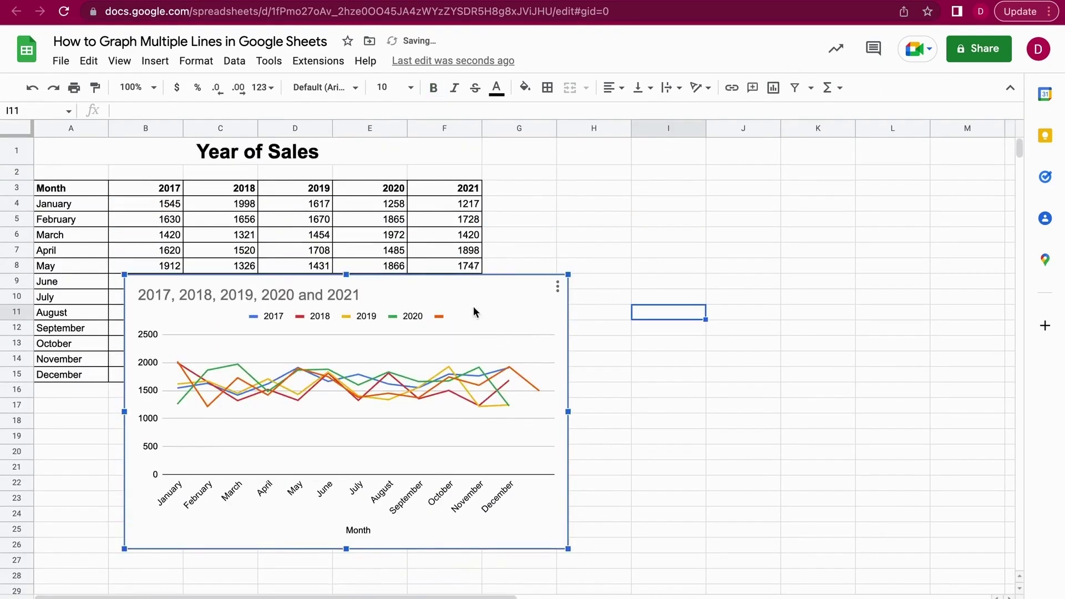
click(542, 209)
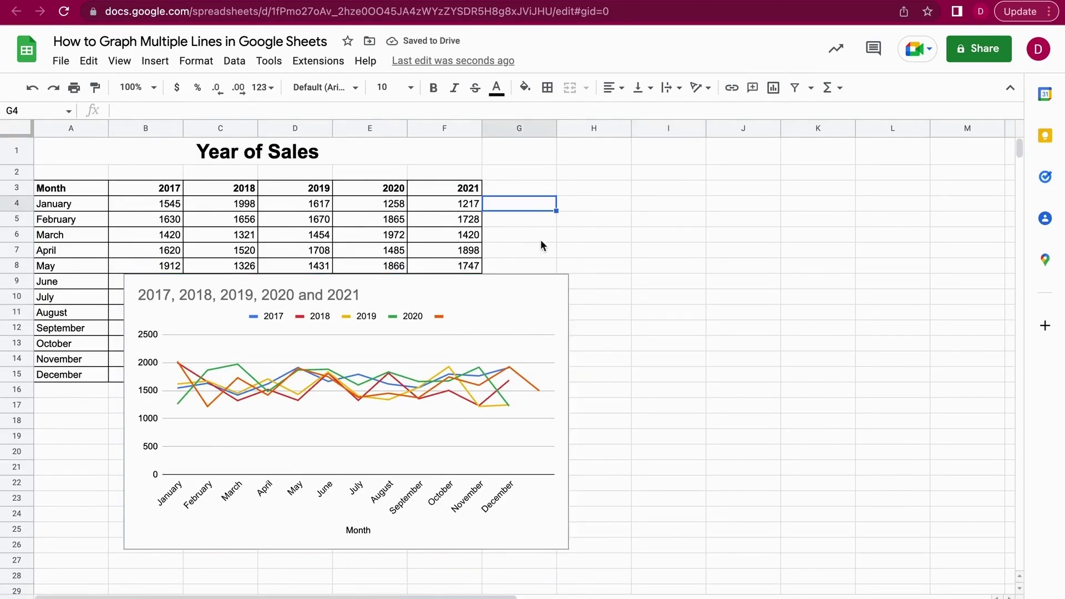
Label the unnamed orange legend entry 2021.
double_click(441, 319)
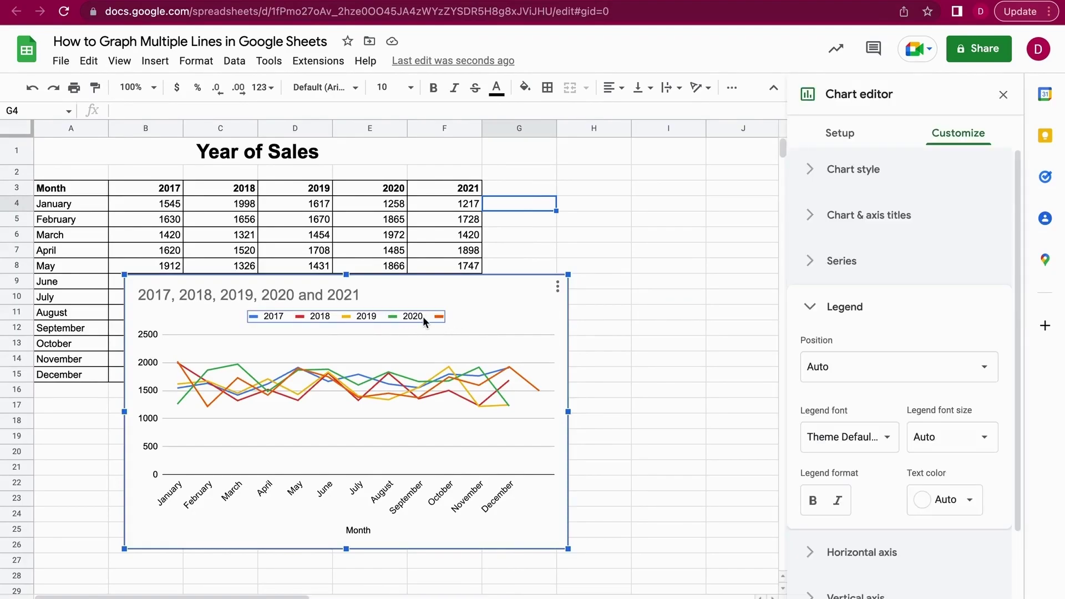
drag(442, 320, 442, 320)
click(440, 319)
click(441, 319)
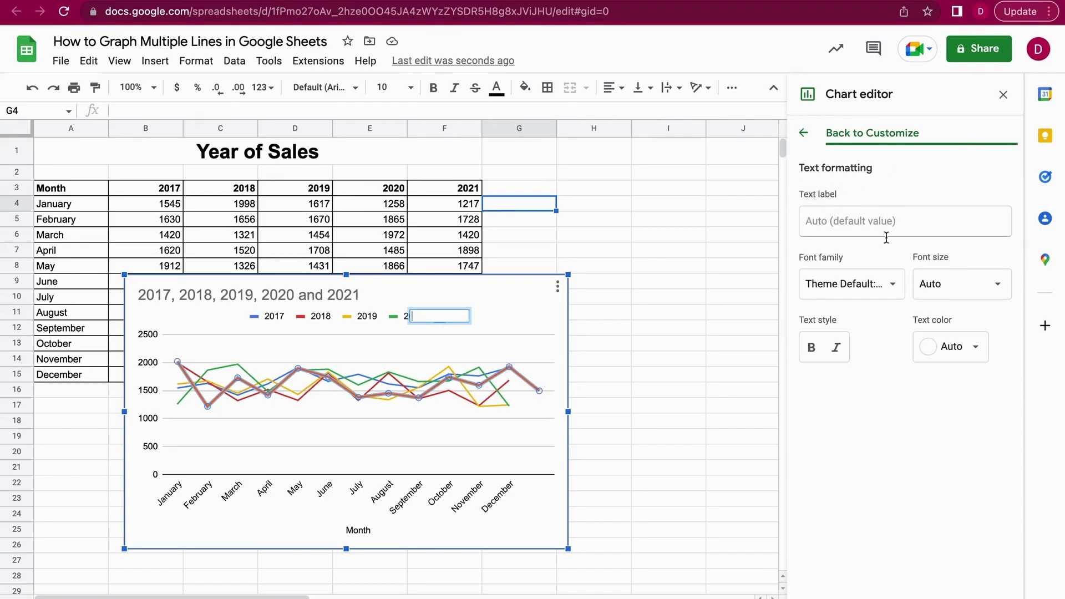
click(849, 220)
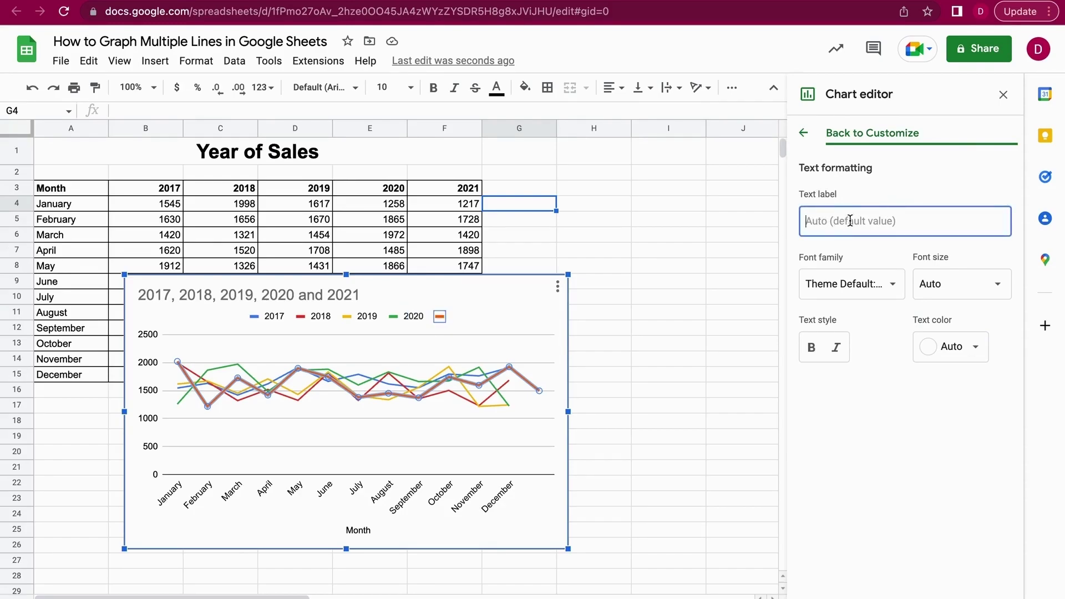
text(202)
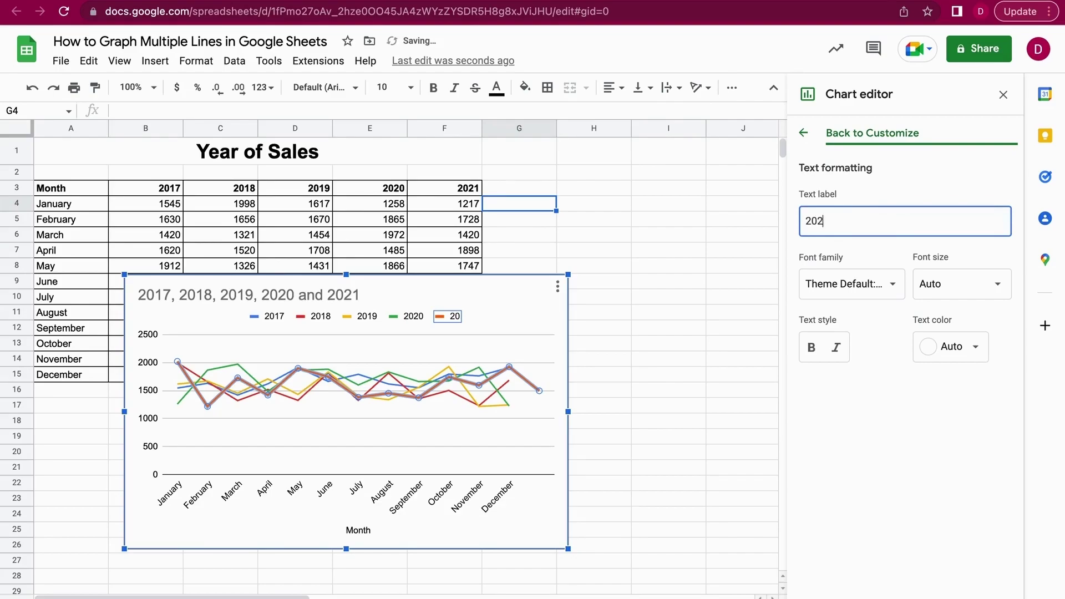
text(1)
click(860, 441)
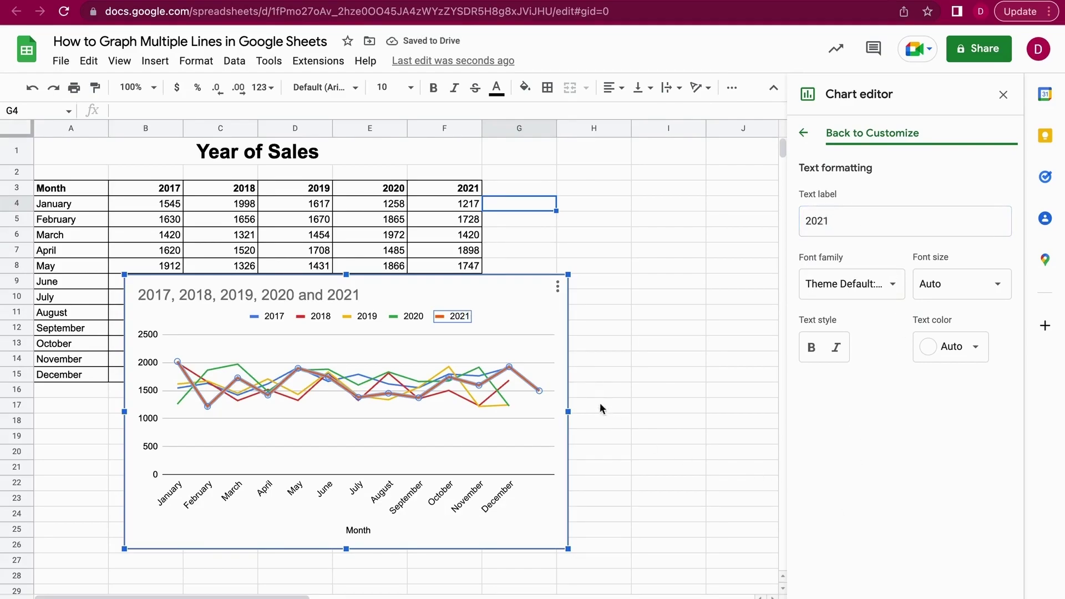
click(504, 333)
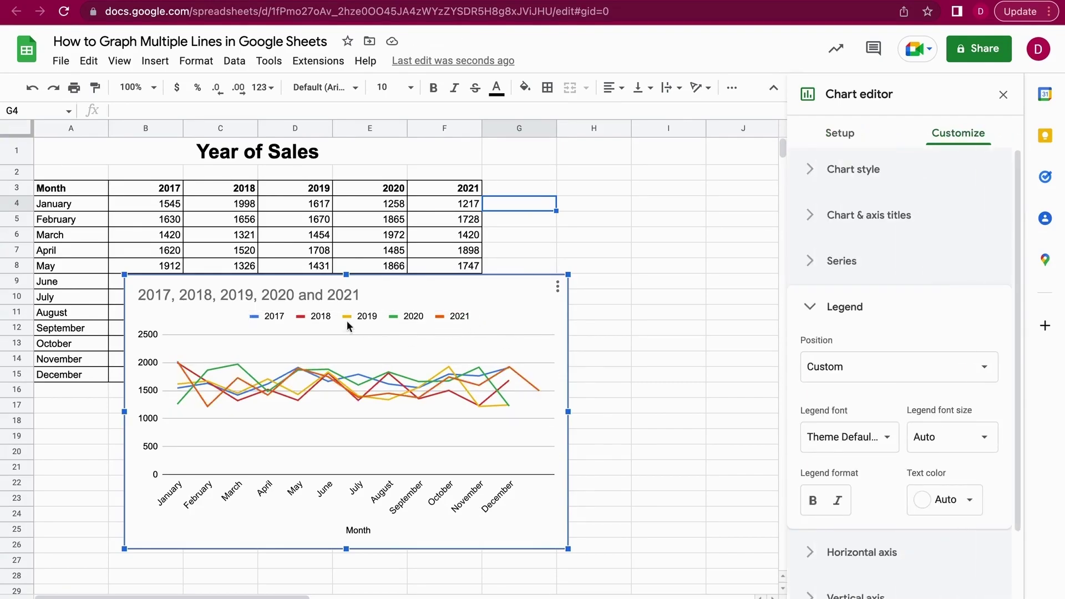
Change the yellow 2019 legend label to 2015 and close the chart editor.
click(365, 318)
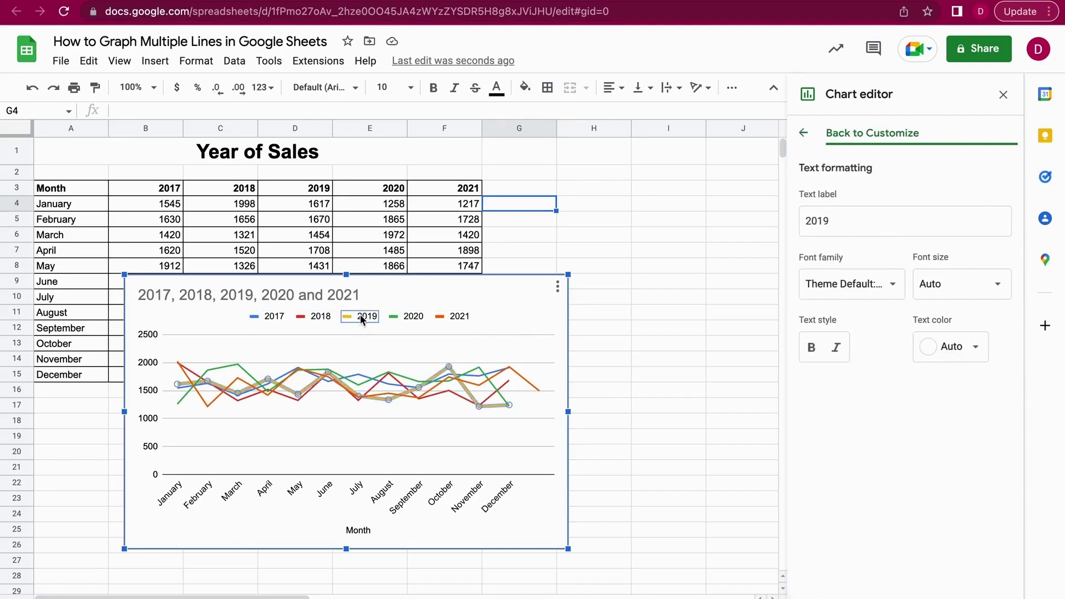
click(866, 221)
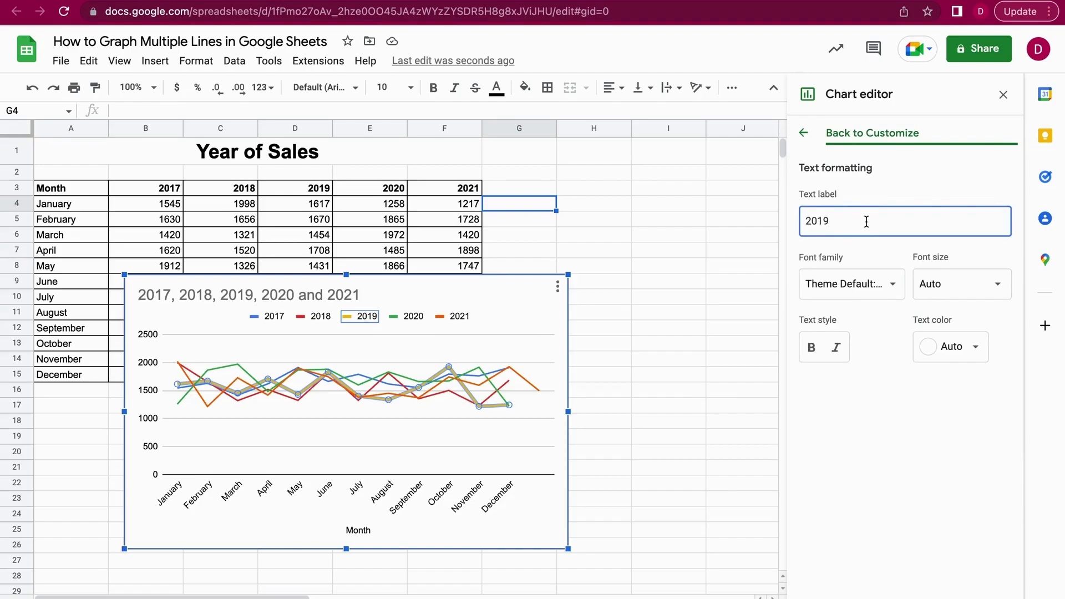
key(BackSpace)
text(5)
click(872, 397)
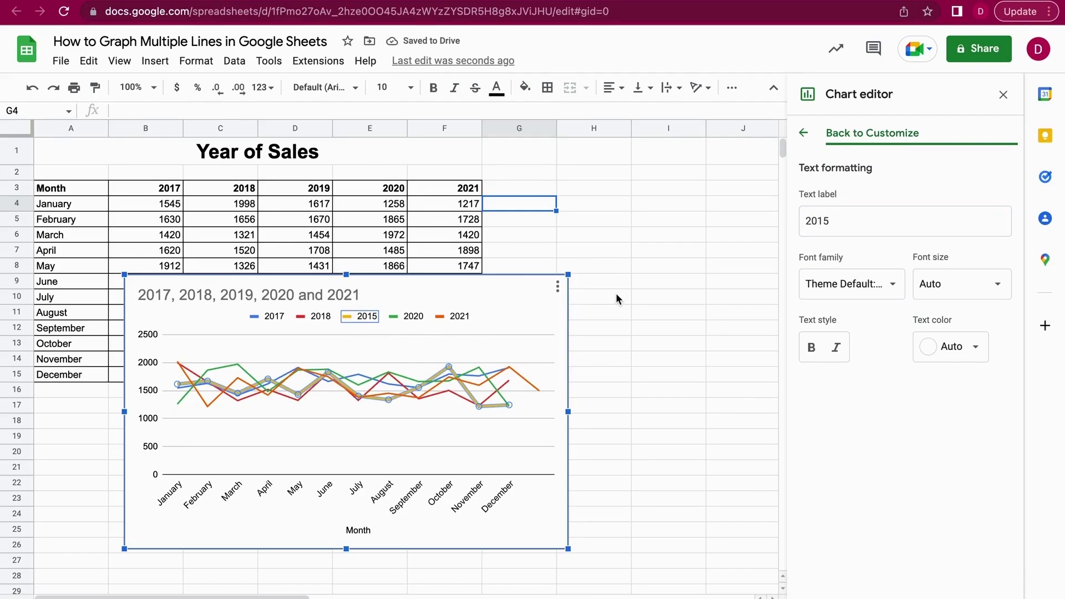
click(605, 235)
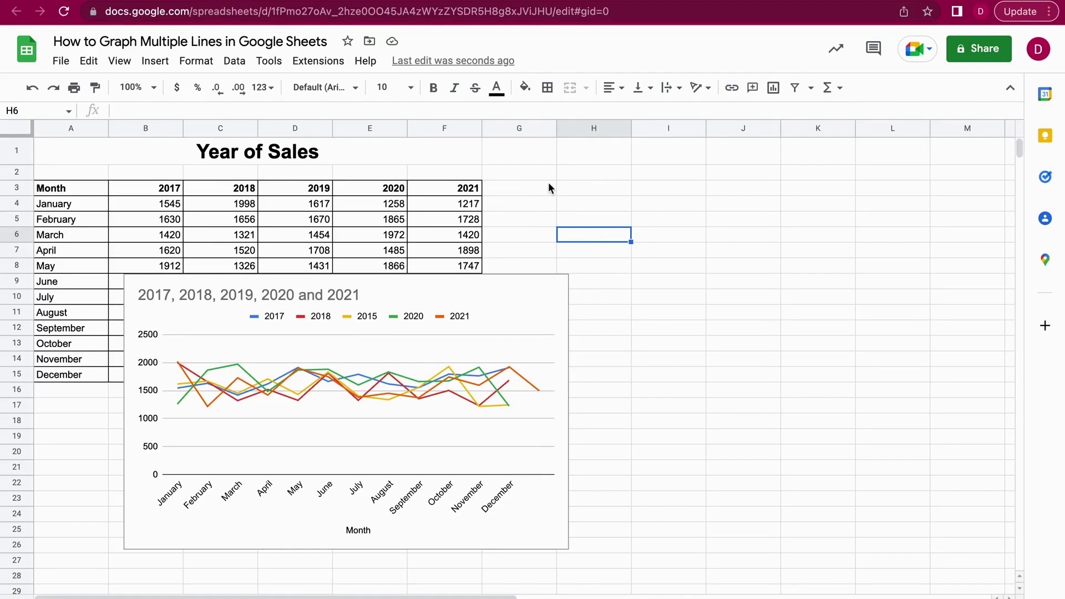
click(538, 222)
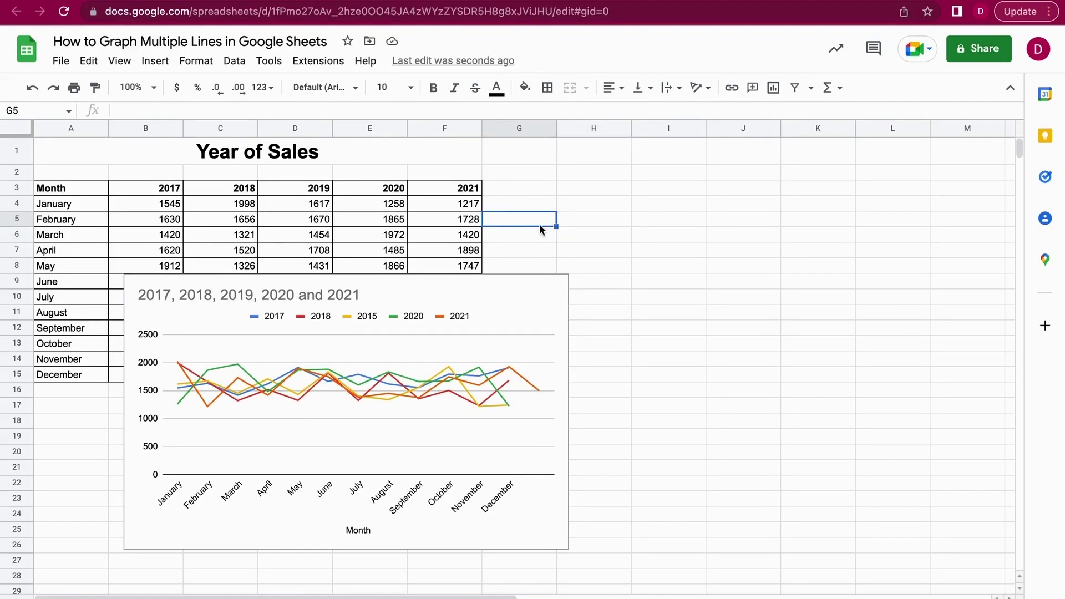